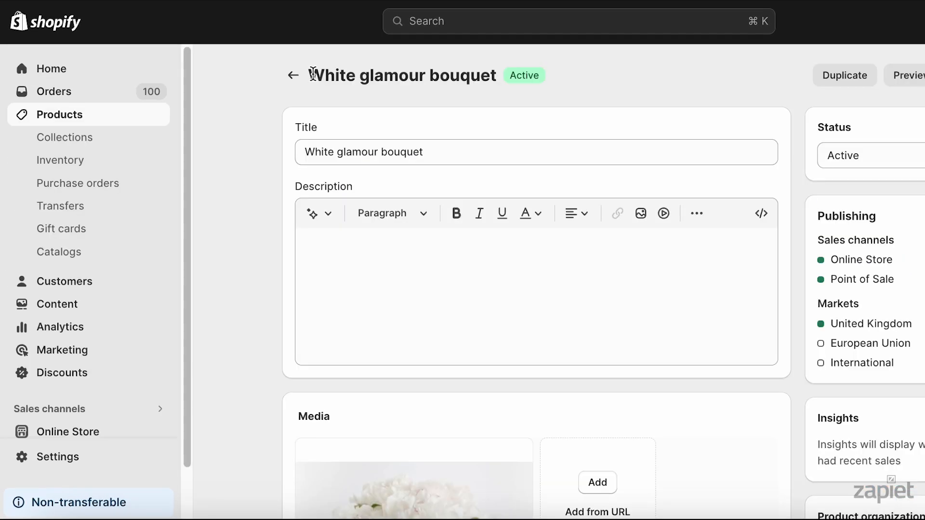
Examine the product's stock quantities per location and the White glamour bouquet's availability in the storefront cart.
left_click_drag(309, 74, 500, 64)
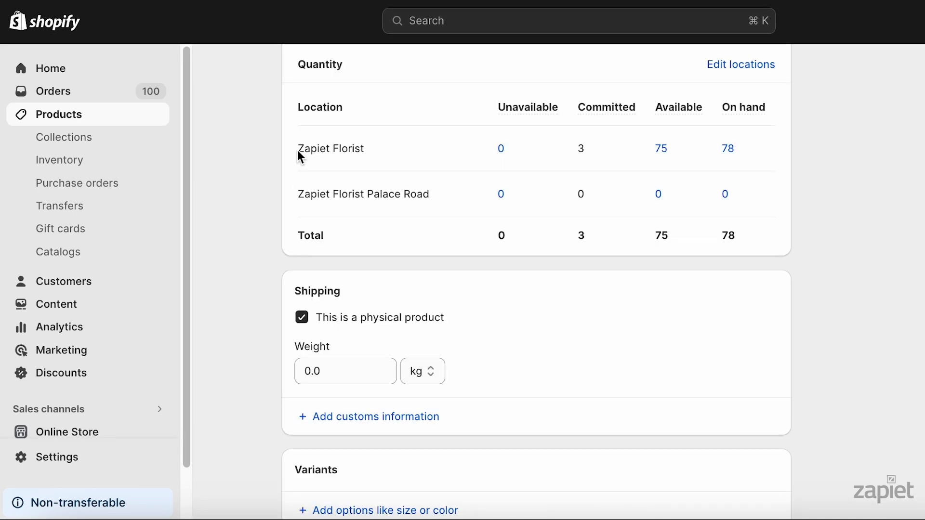
left_click_drag(299, 148, 368, 149)
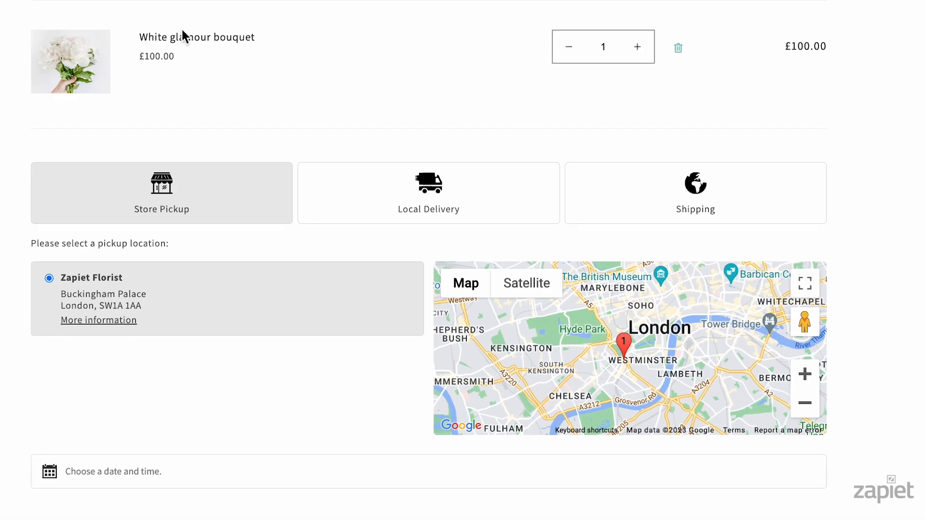
left_click_drag(136, 37, 241, 37)
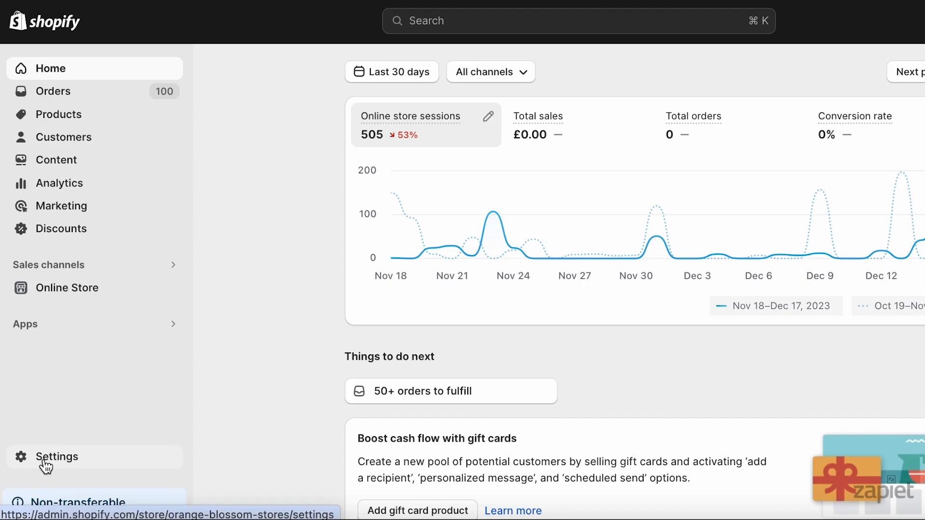
Open the store's checkout settings and read through the options further down the page.
left_click(45, 465)
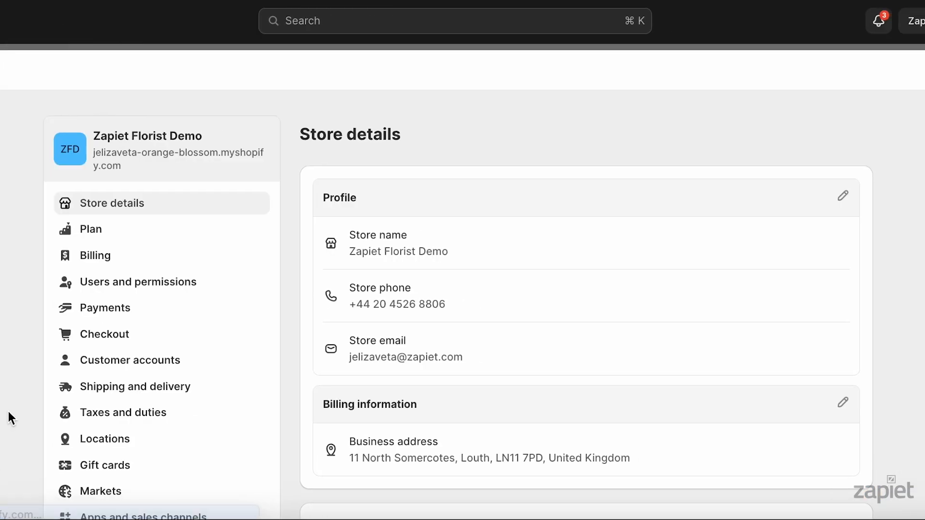
left_click(93, 339)
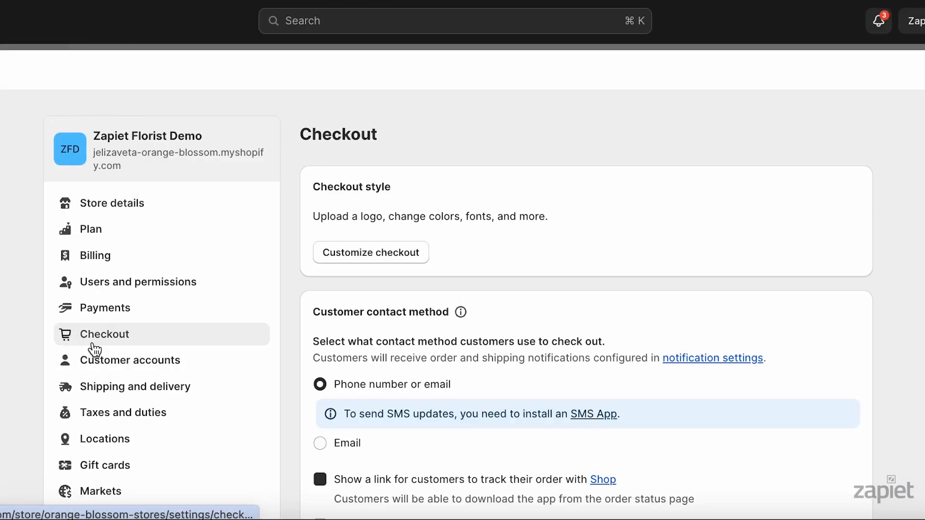
scroll(94, 342, "down", 5)
scroll(578, 299, "down", 10)
left_click_drag(598, 297, 336, 309)
left_click_drag(491, 354, 333, 362)
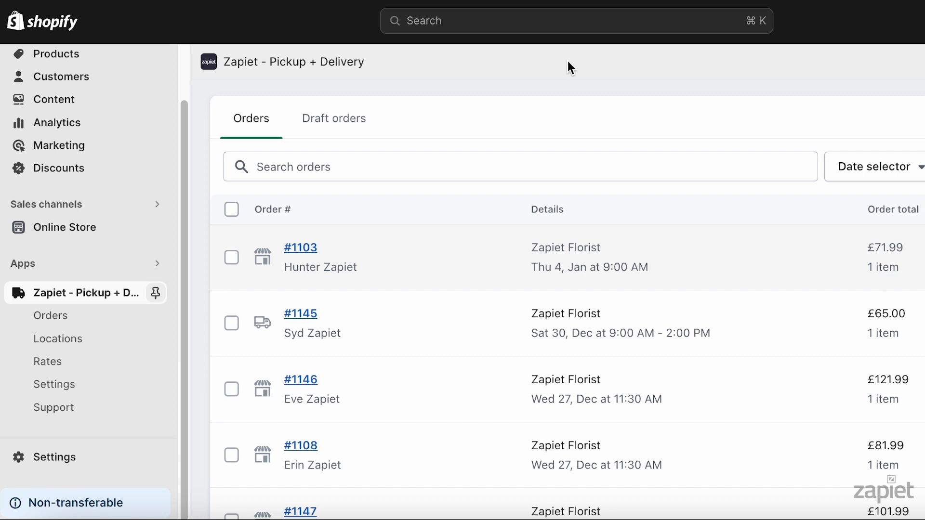
Connect Shopify inventory in the Zapiet - Pickup + Delivery inventory settings.
left_click(89, 383)
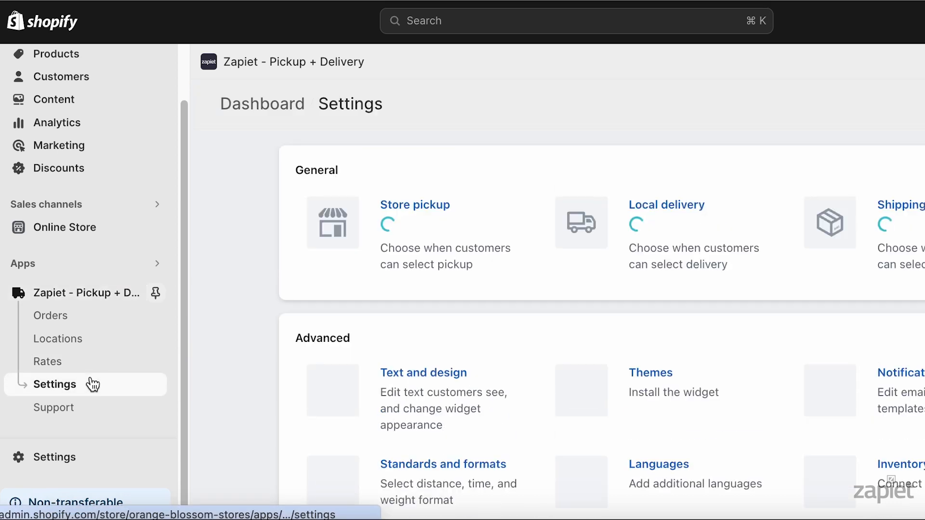
left_click(769, 461)
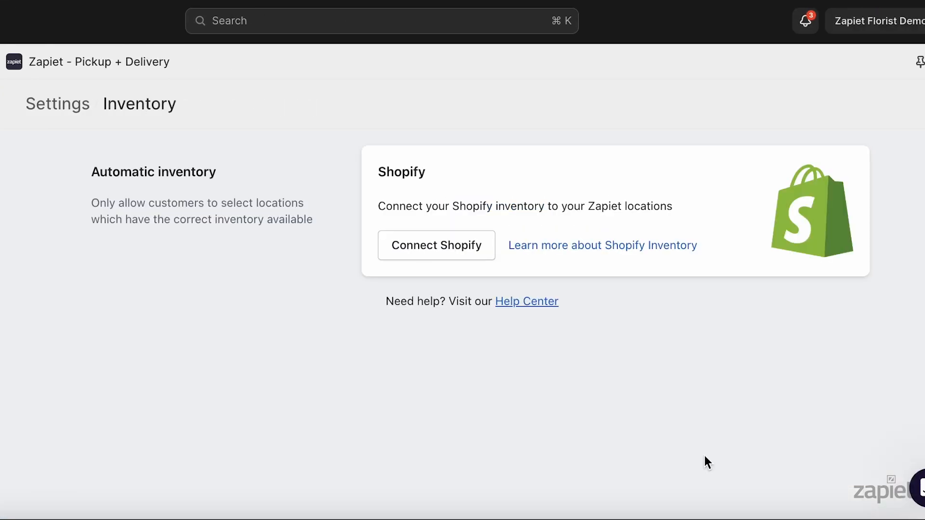
left_click(467, 250)
scroll(857, 208, "down", 7)
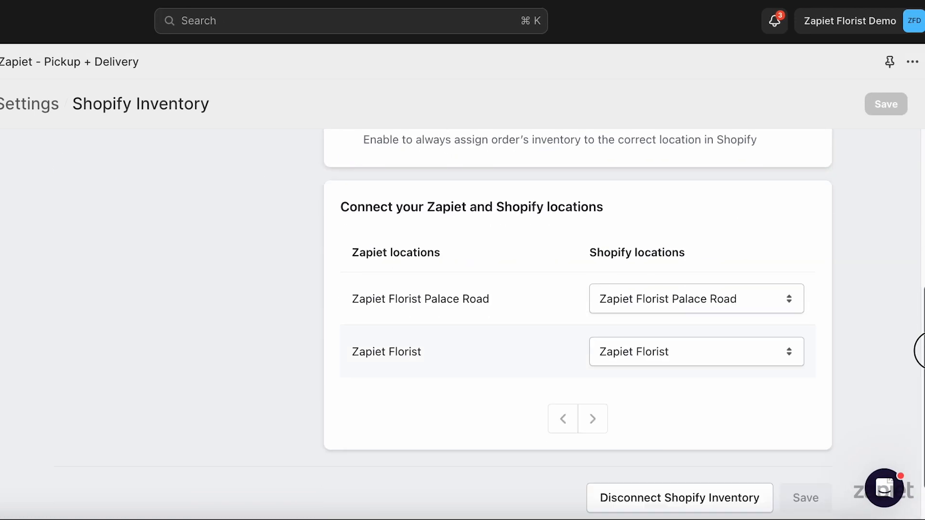
Map the Zapiet Florist Palace Road location to the Shopify location Zapiet Florist and save.
left_click(758, 252)
left_click(754, 237)
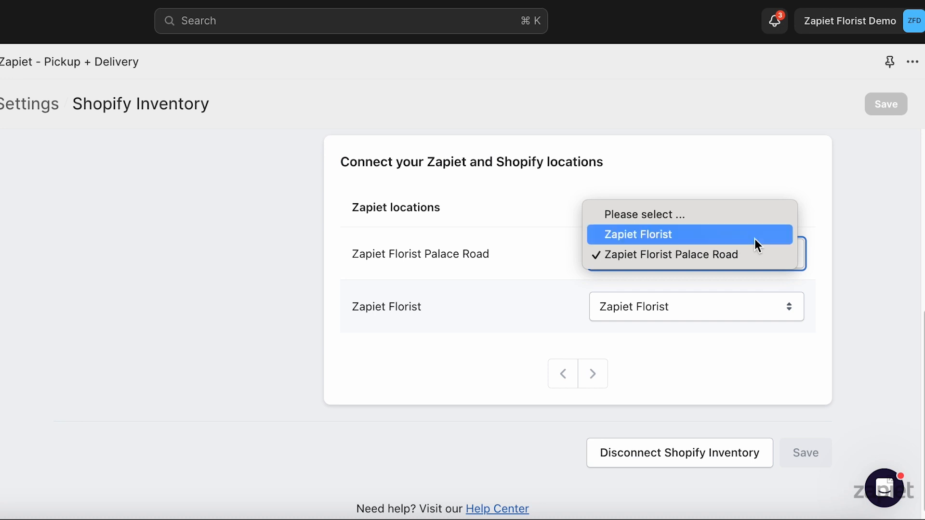
left_click(865, 222)
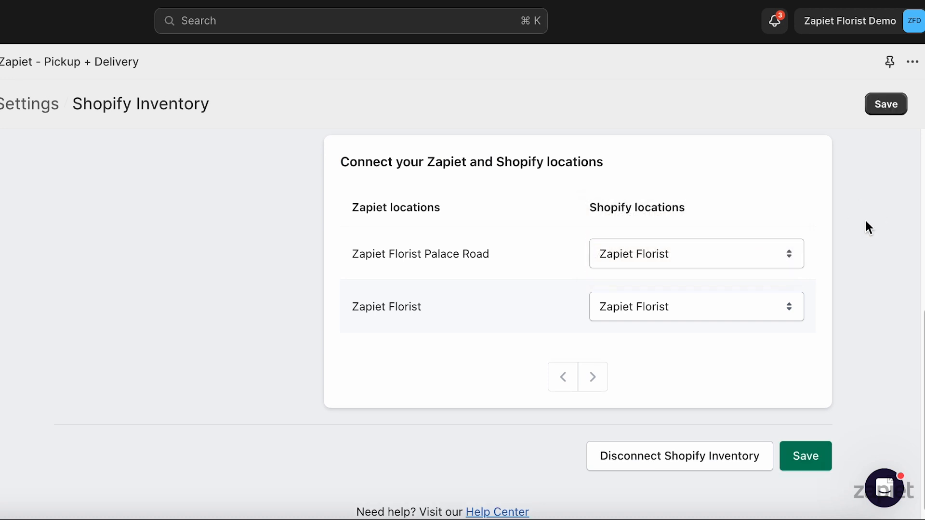
left_click(894, 111)
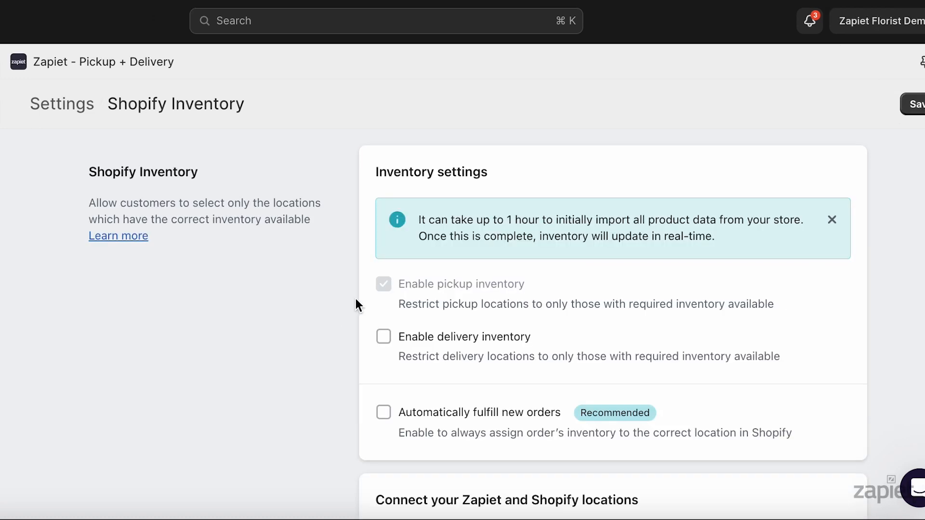
Enable delivery inventory in the Shopify inventory settings and save.
left_click_drag(394, 283, 543, 272)
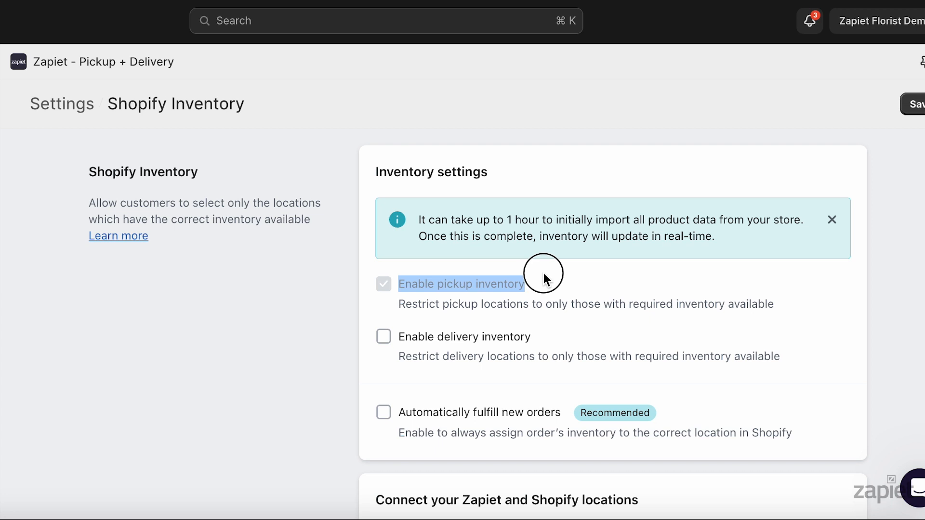
left_click(300, 317)
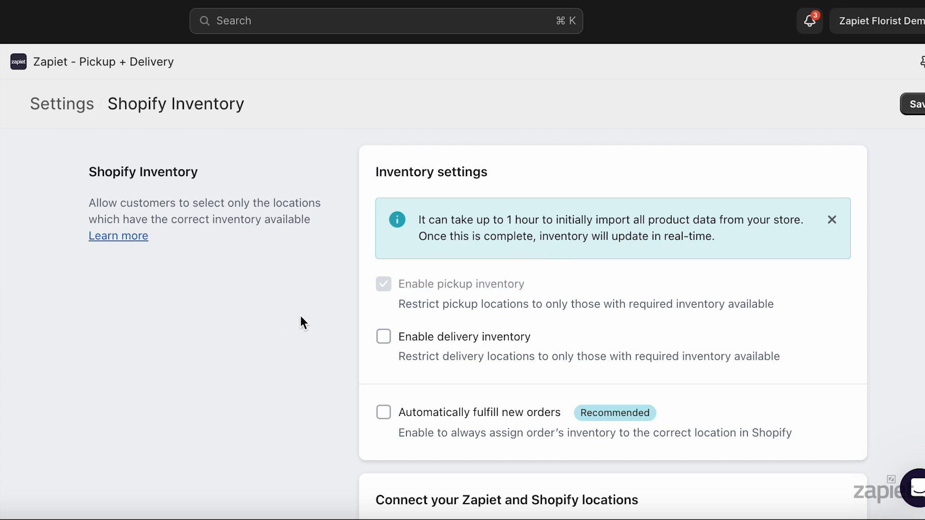
left_click(383, 337)
left_click(916, 104)
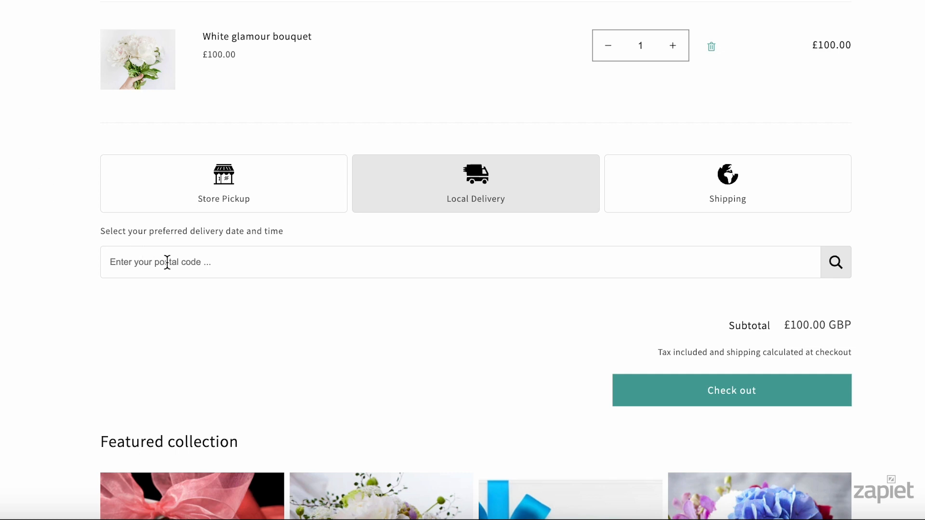
Check local delivery availability for the White glamour bouquet in the storefront cart by searching the customer's postal code.
type("SW1V 3EB")
key("Return")
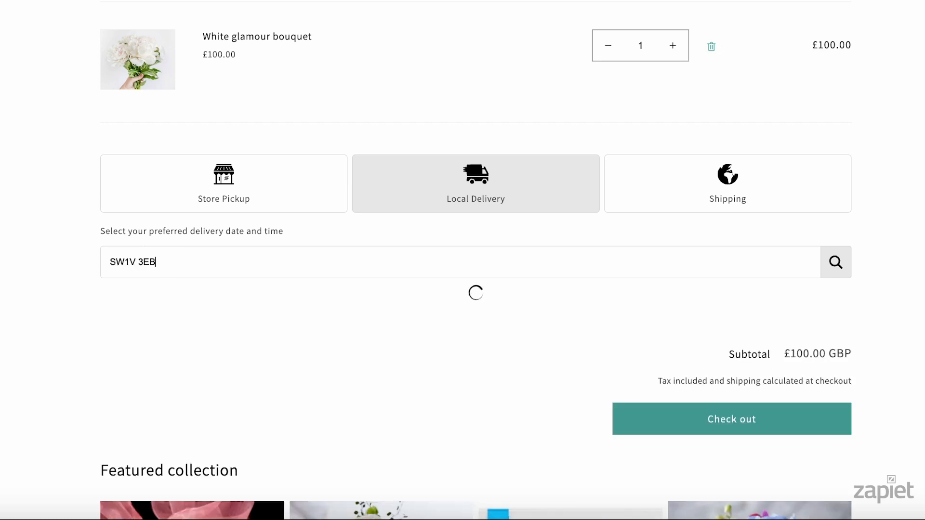
left_click_drag(285, 295, 77, 282)
left_click(35, 258)
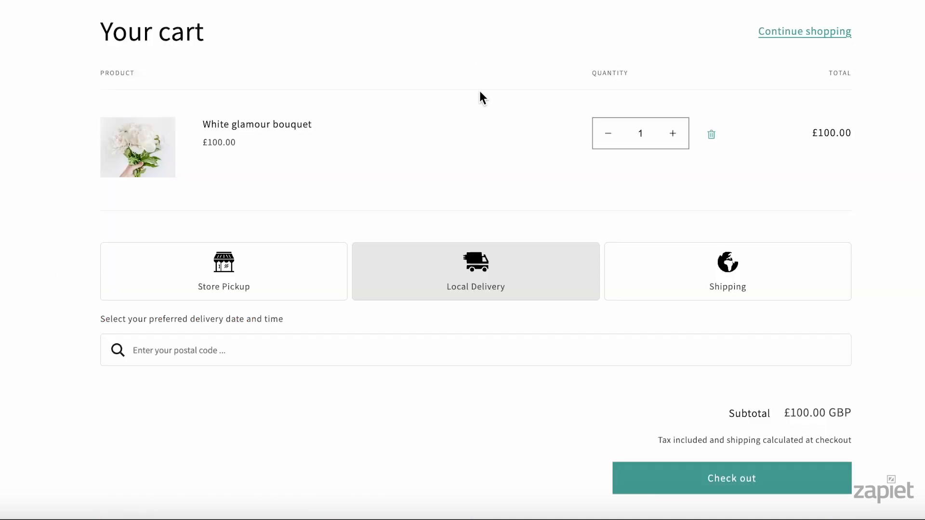
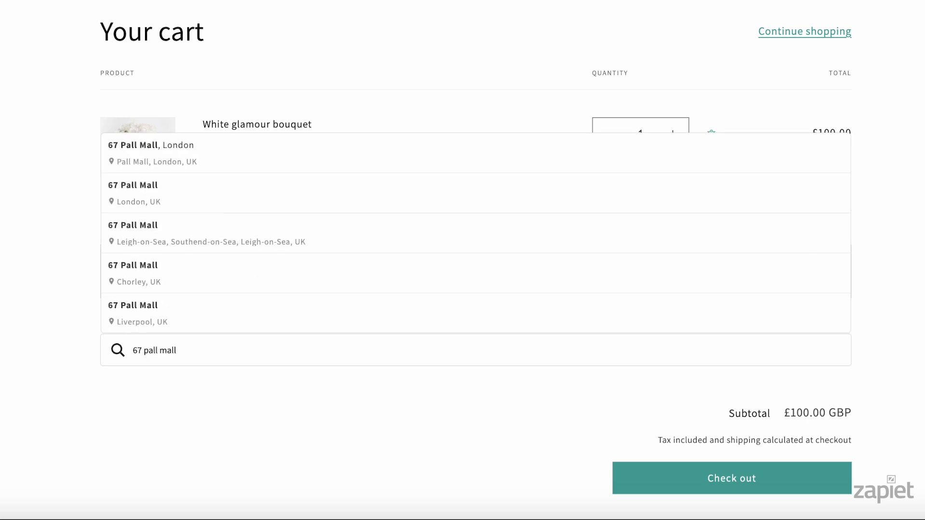
Search for the customer's delivery address in the cart, choose a suggestion and examine the delivery availability message.
left_click(392, 208)
left_click_drag(271, 380, 99, 392)
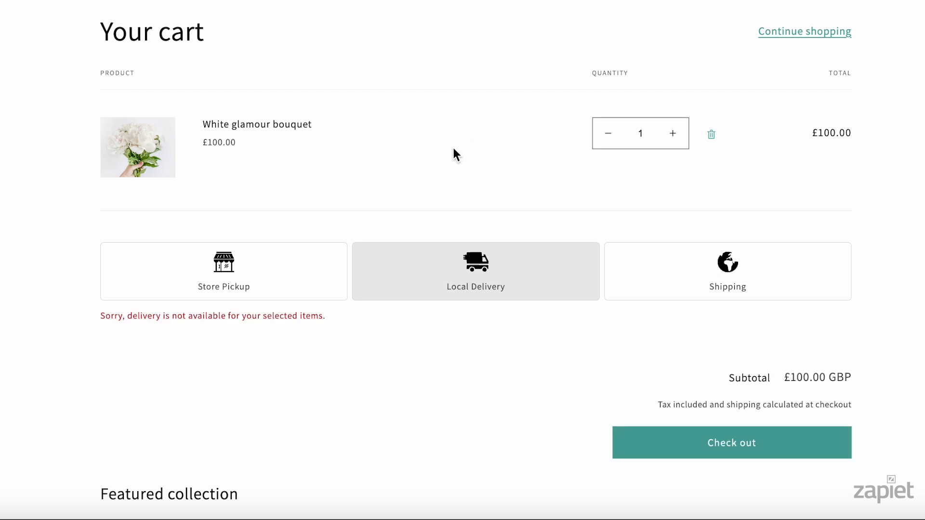
left_click(375, 319)
left_click_drag(375, 323, 99, 321)
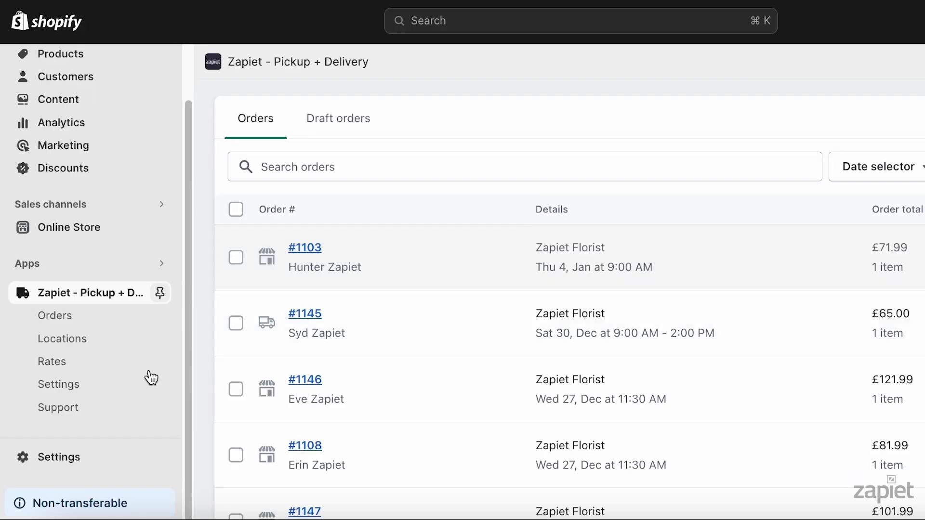
Open the app's Text and design settings and examine the customer-facing texts of an expanded section.
left_click(113, 383)
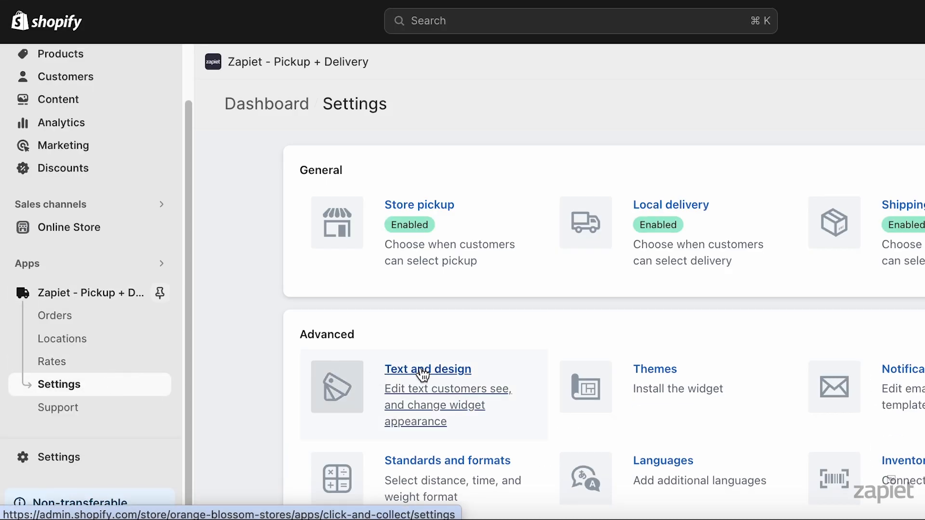
left_click(424, 374)
scroll(305, 351, "down", 10)
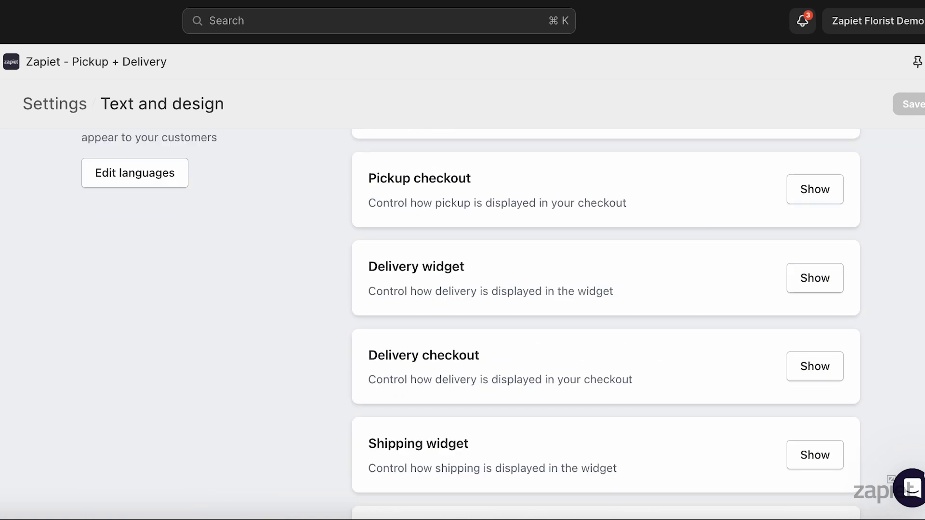
left_click(797, 186)
scroll(771, 183, "down", 15)
left_click_drag(748, 174, 352, 169)
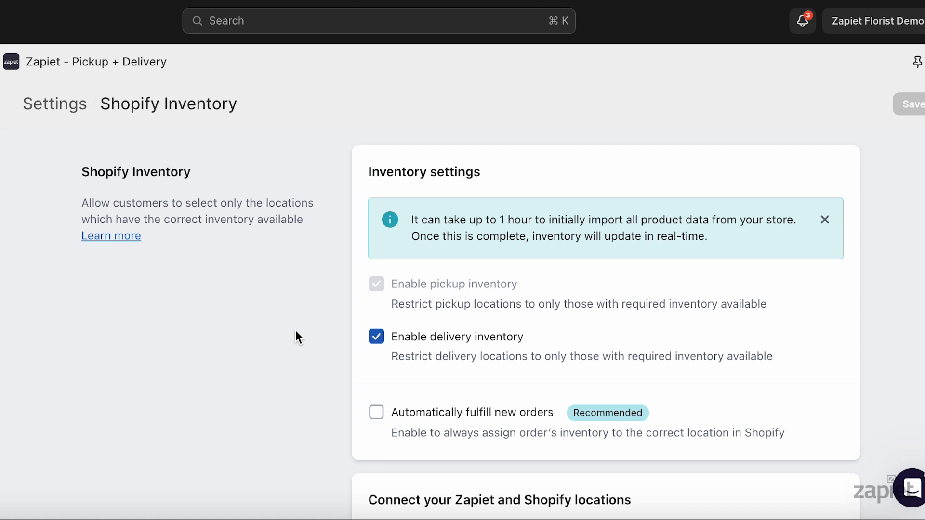
Turn on automatic fulfilment of new orders in the Shopify inventory settings and save.
left_click(377, 414)
left_click(910, 104)
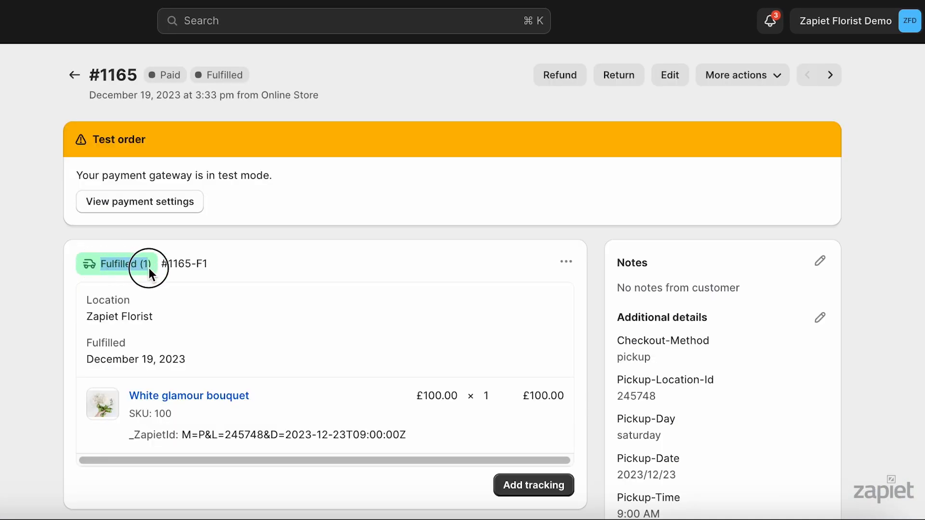
Examine the test pickup order's fulfilment status and expand the Zapiet Florist fulfilment entry in its timeline.
left_click(152, 267)
scroll(275, 256, "down", 10)
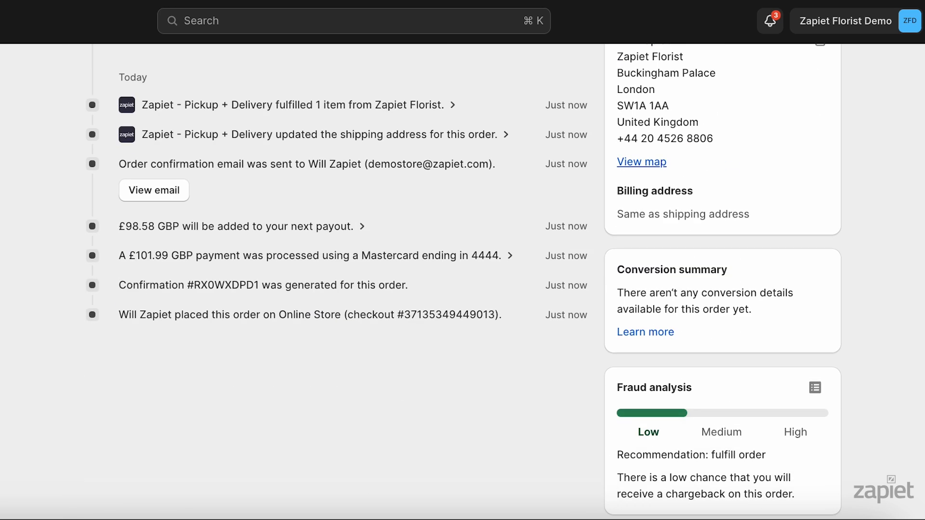
left_click(450, 105)
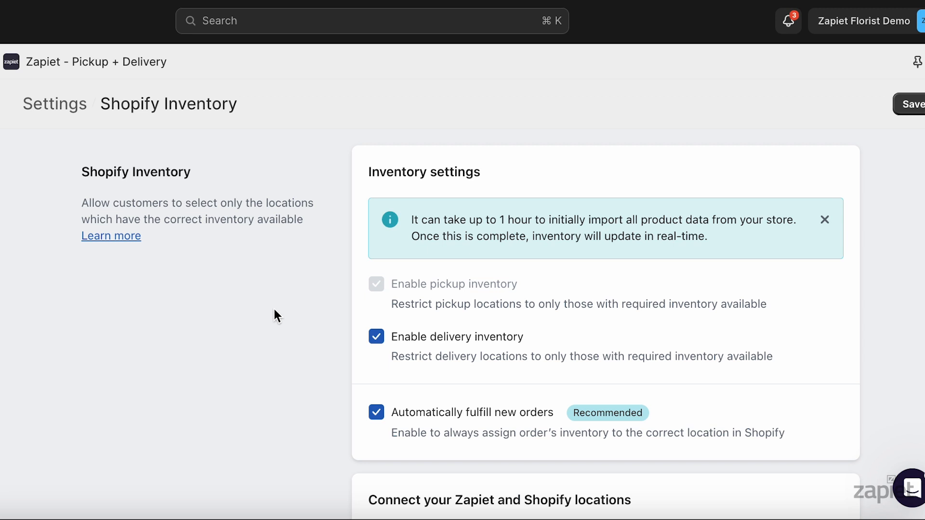
Turn off automatic fulfilment of new orders in the Shopify inventory settings and save.
left_click(377, 413)
left_click(915, 106)
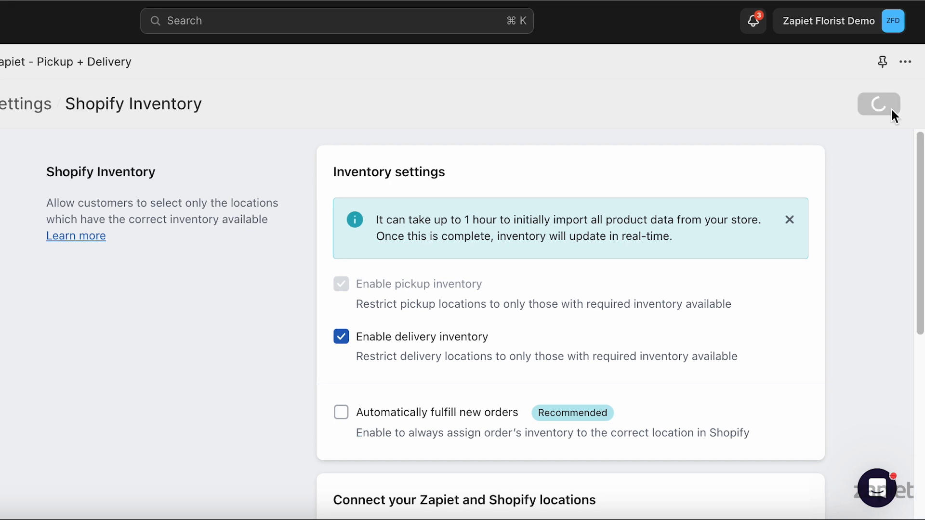
Enable marking orders as fulfilled once picked up in the store pickup settings and save.
left_click(27, 103)
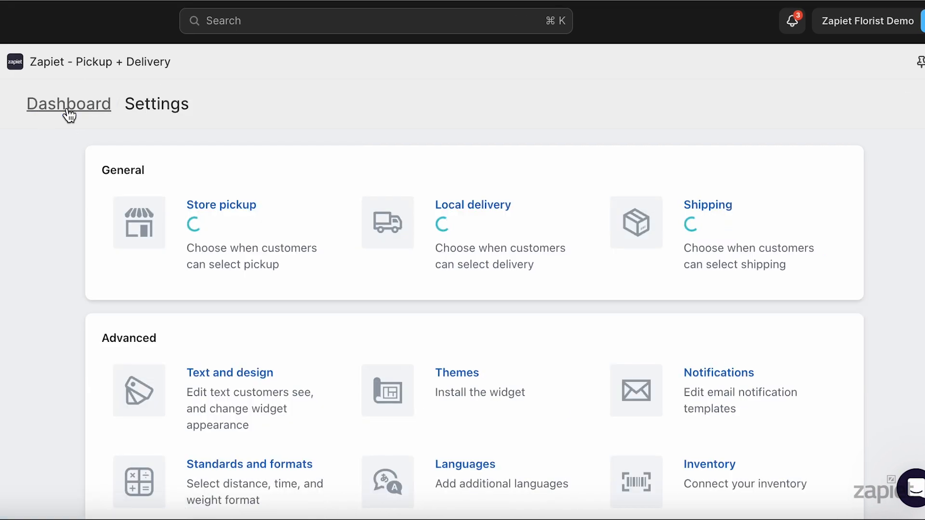
left_click(239, 197)
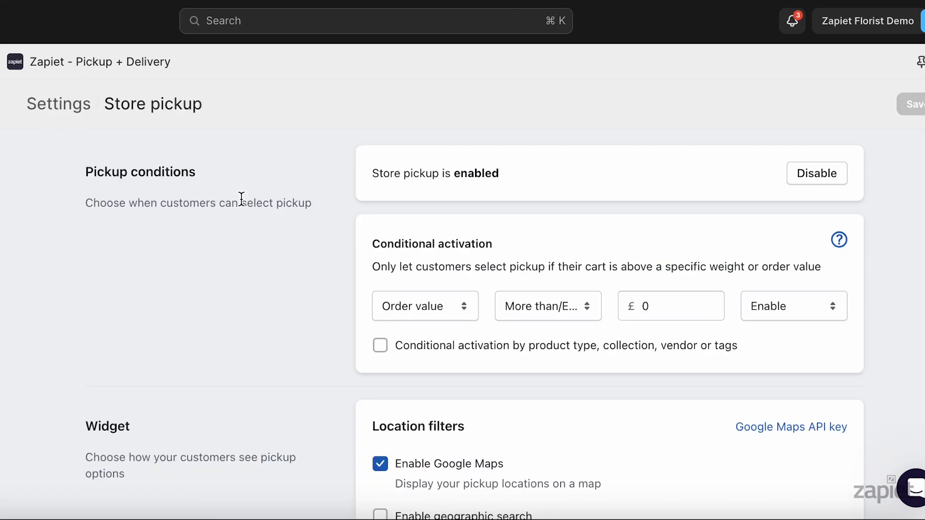
scroll(481, 289, "down", 15)
left_click(499, 327)
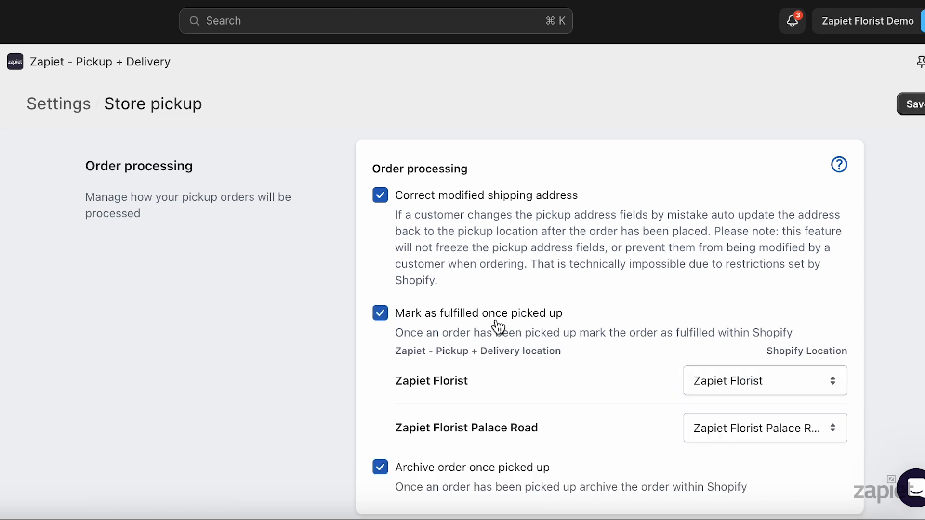
left_click(915, 104)
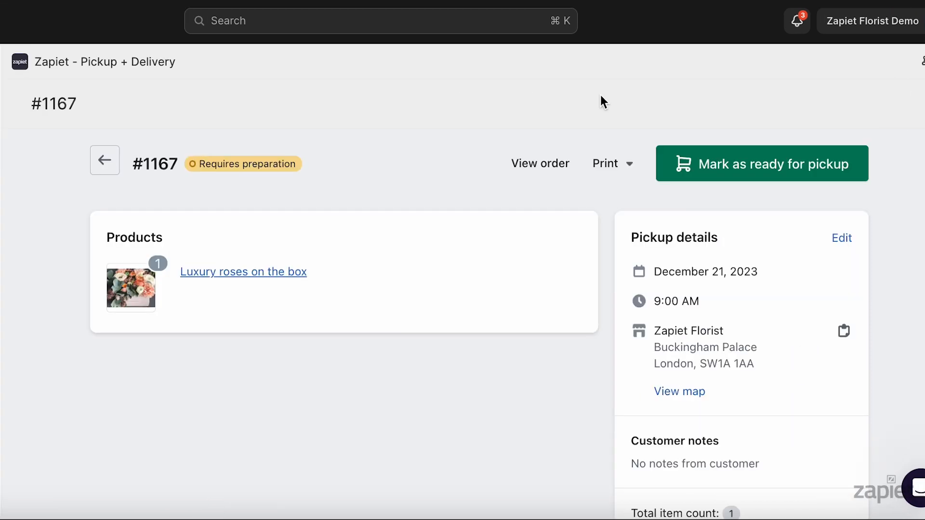
Mark the Luxury roses on the box pickup order as ready for pickup and as picked up.
left_click(683, 169)
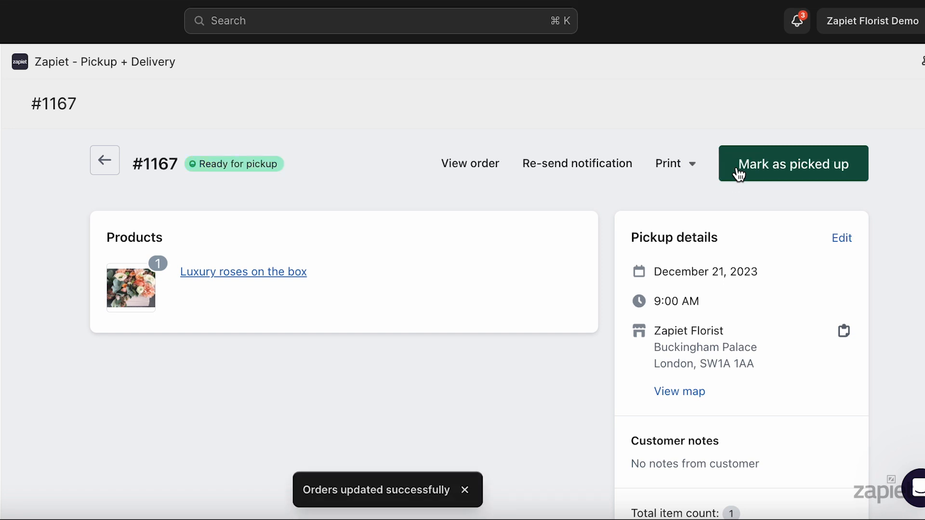
left_click(738, 175)
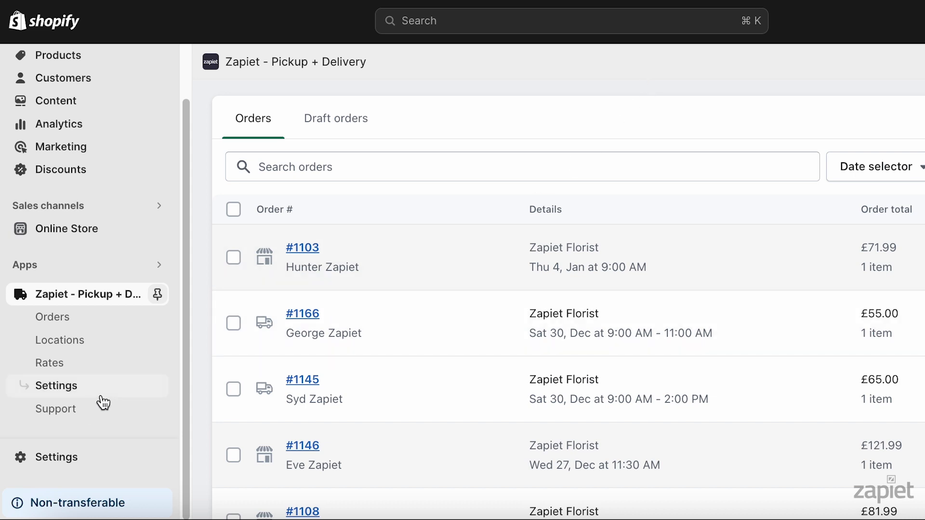
Enable marking orders as fulfilled once dispatched in the local delivery settings and save.
left_click(101, 396)
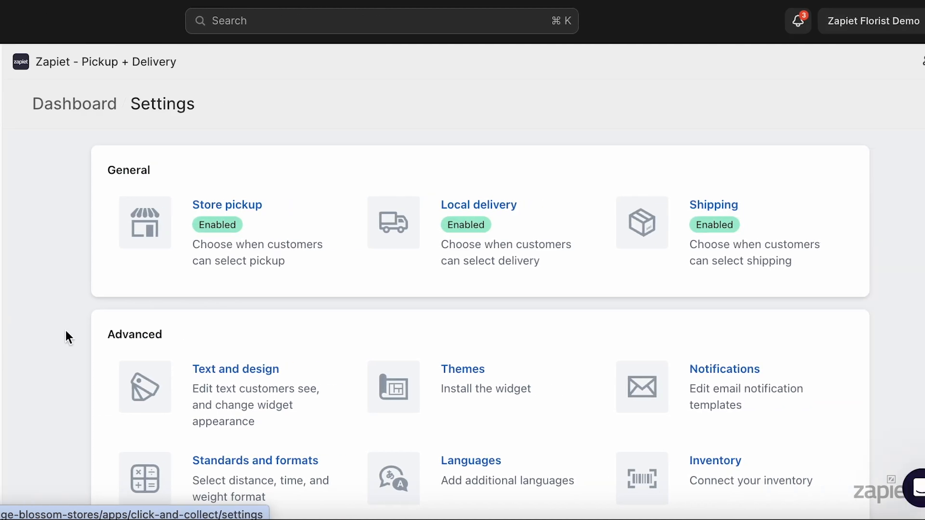
left_click(512, 202)
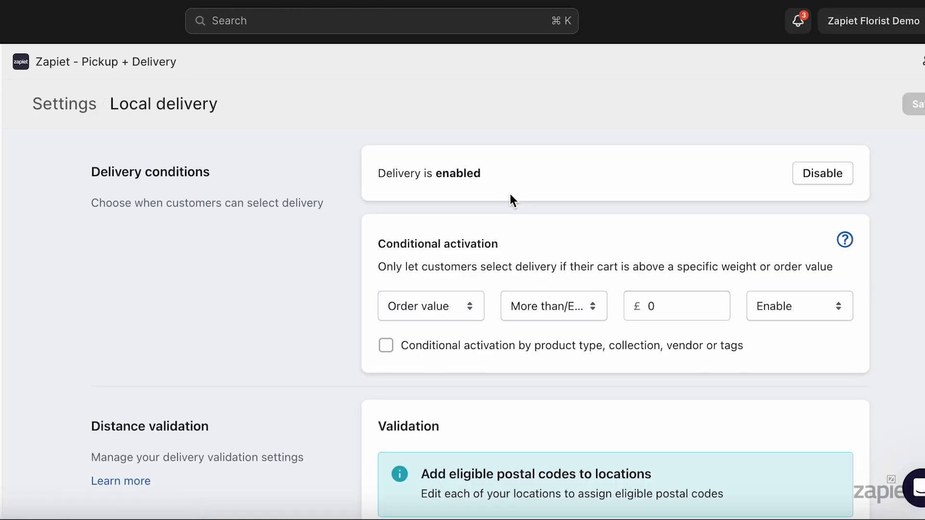
scroll(602, 289, "down", 10)
left_click(541, 409)
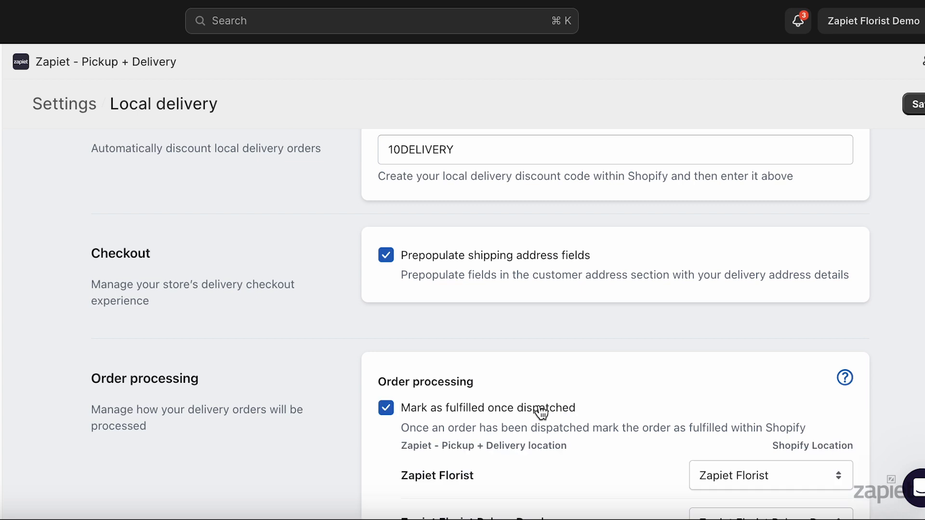
scroll(541, 411, "down", 2)
left_click(885, 108)
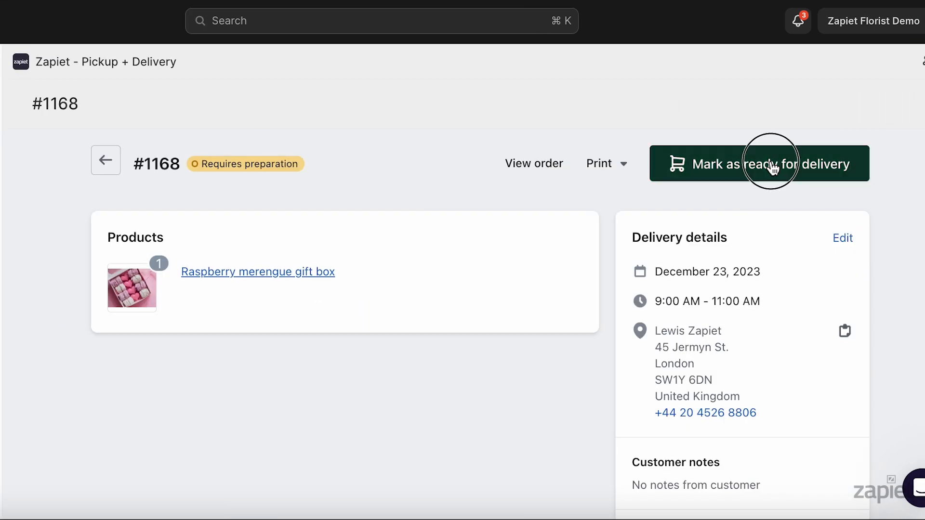
Advance the Raspberry merengue gift box delivery order to out for delivery.
left_click(771, 166)
left_click(772, 168)
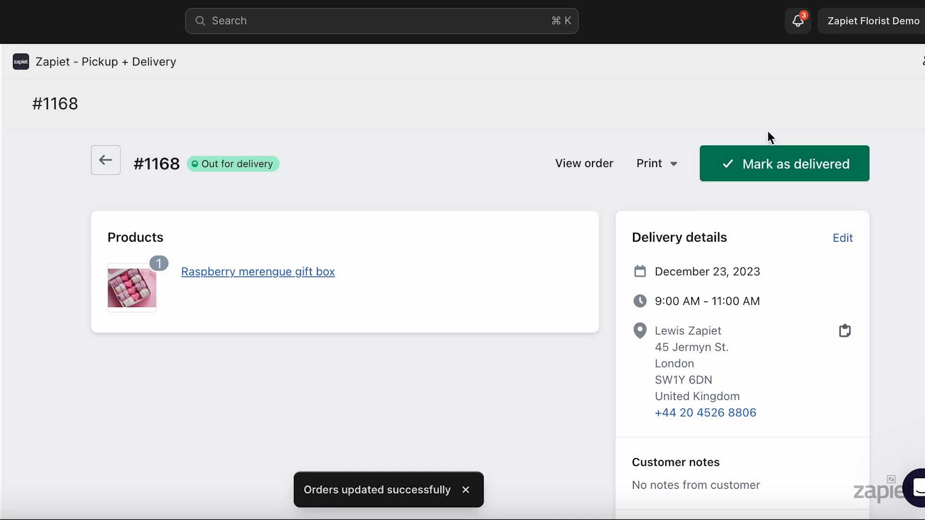
Check the delivery order's fulfilment status and location, and expand its timeline entries for the location change and the fulfilment.
triple_click(173, 267)
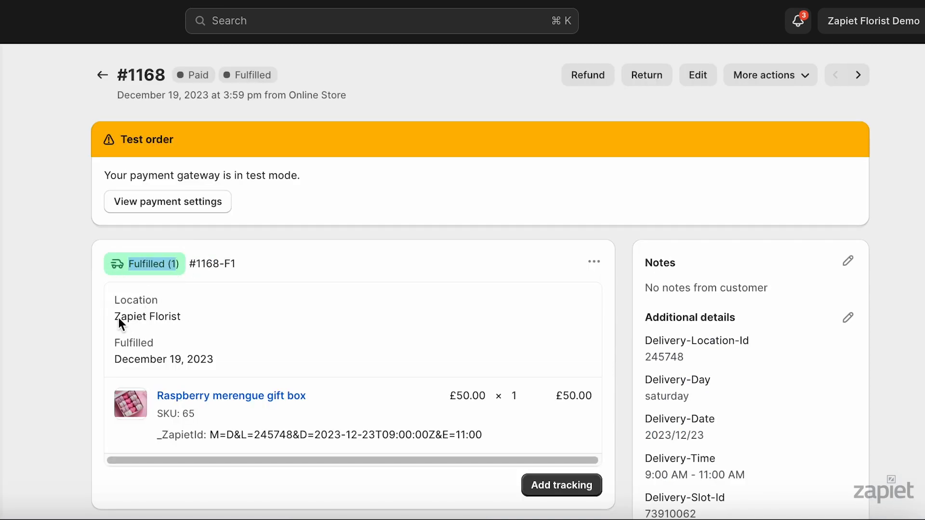
left_click_drag(114, 318, 197, 317)
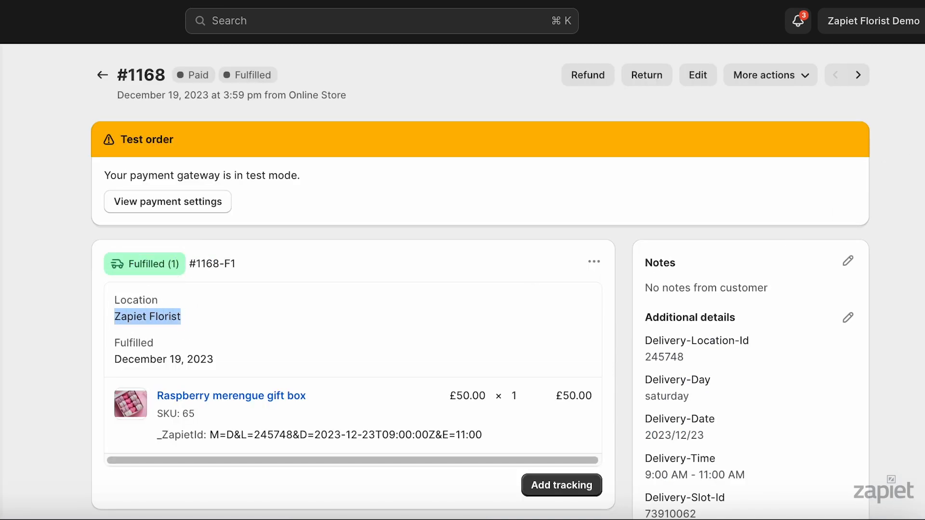
scroll(915, 420, "down", 15)
left_click(422, 279)
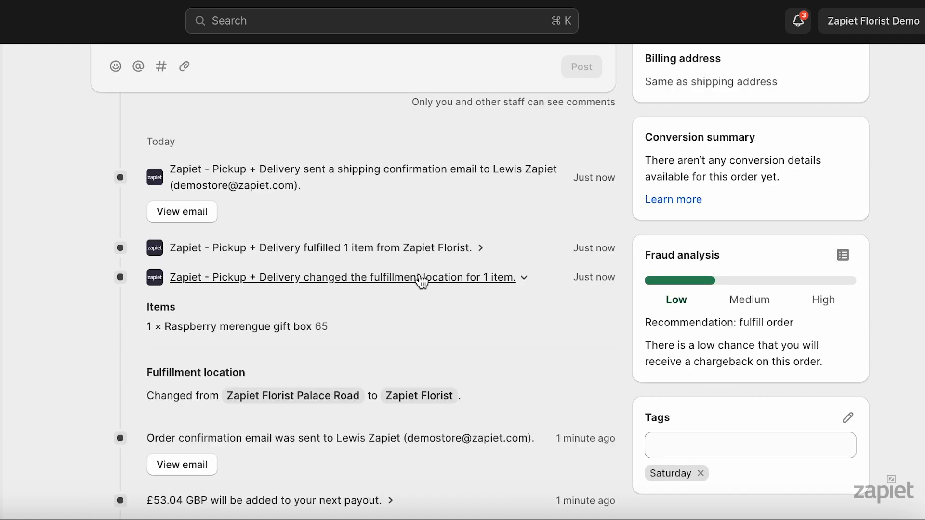
left_click(426, 247)
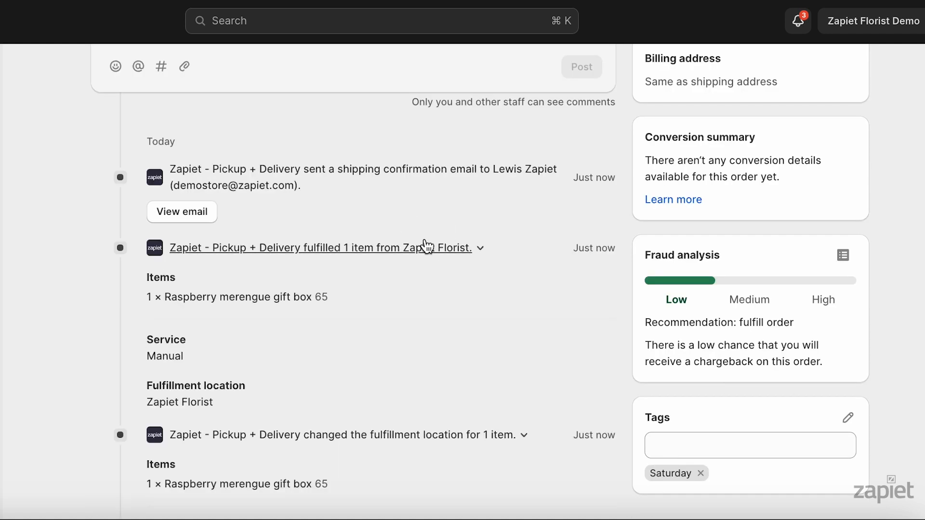
scroll(492, 281, "down", 3)
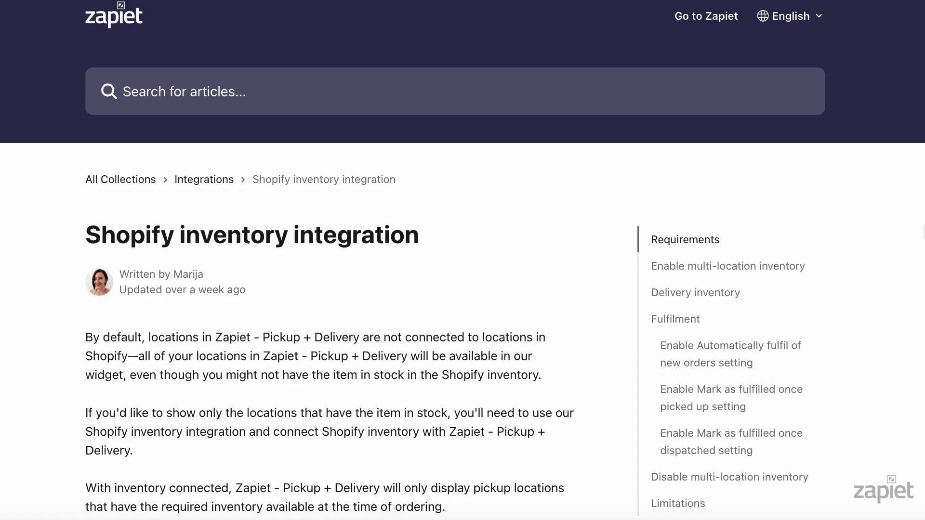
Read the introduction of Zapiet's Shopify inventory integration help article.
scroll(463, 260, "down", 3)
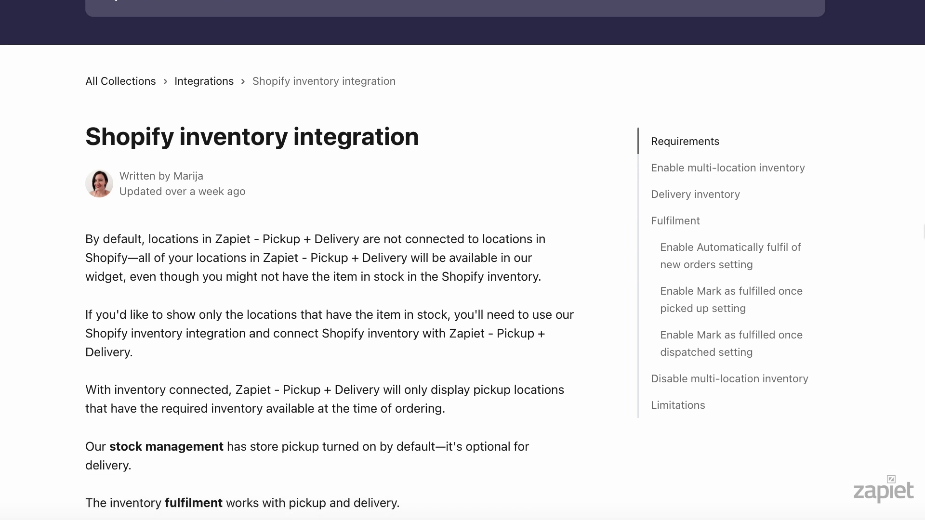
scroll(462, 260, "down", 3)
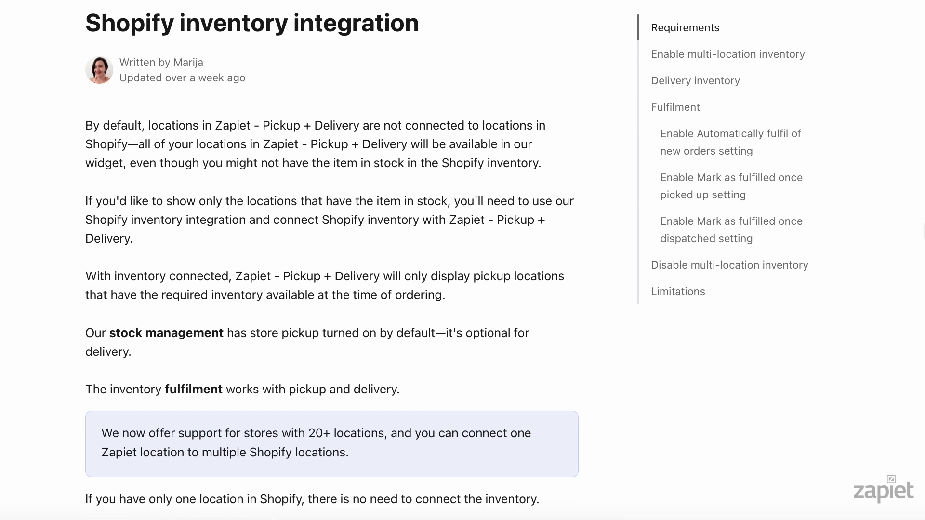
scroll(463, 260, "down", 3)
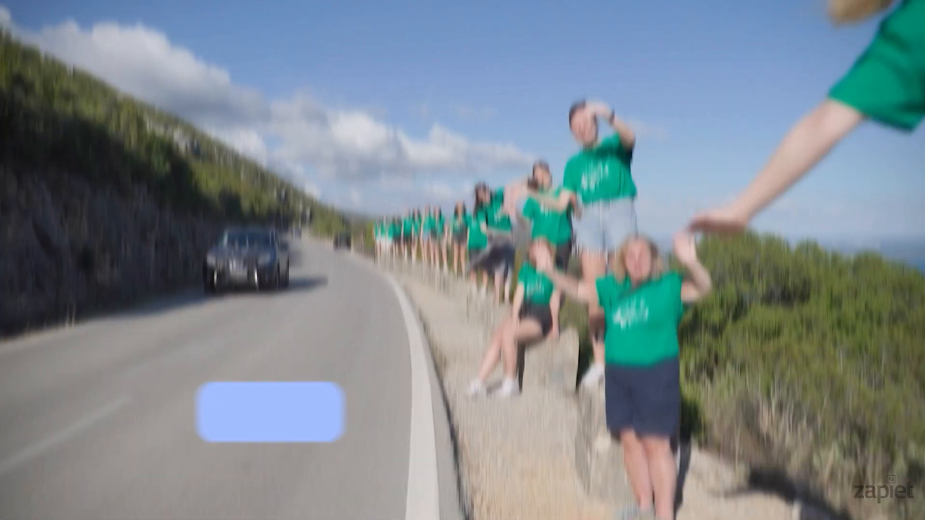